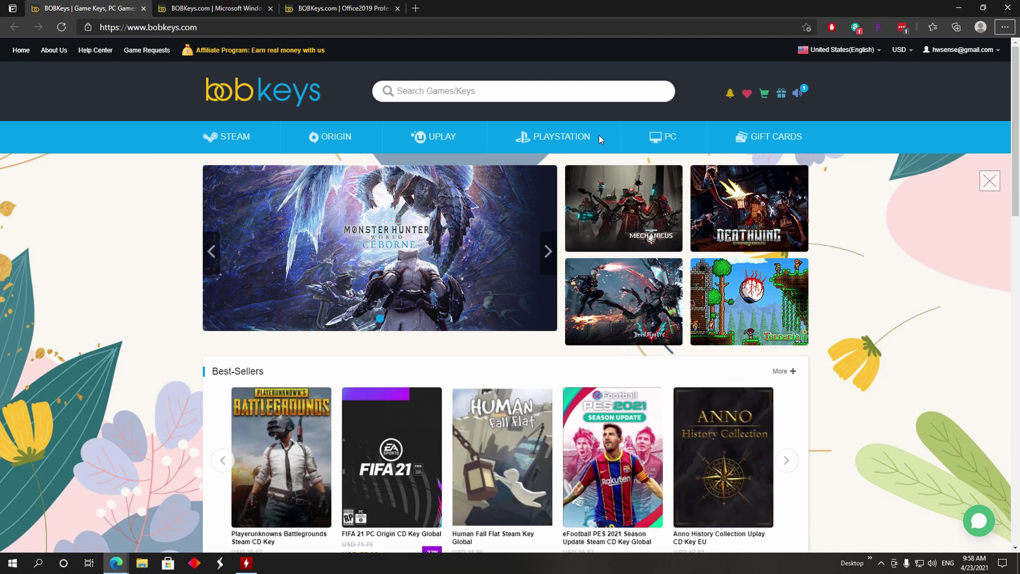
{"action": "scroll", "coordinate": [482, 248], "scroll_direction": "down", "scroll_amount": 4}
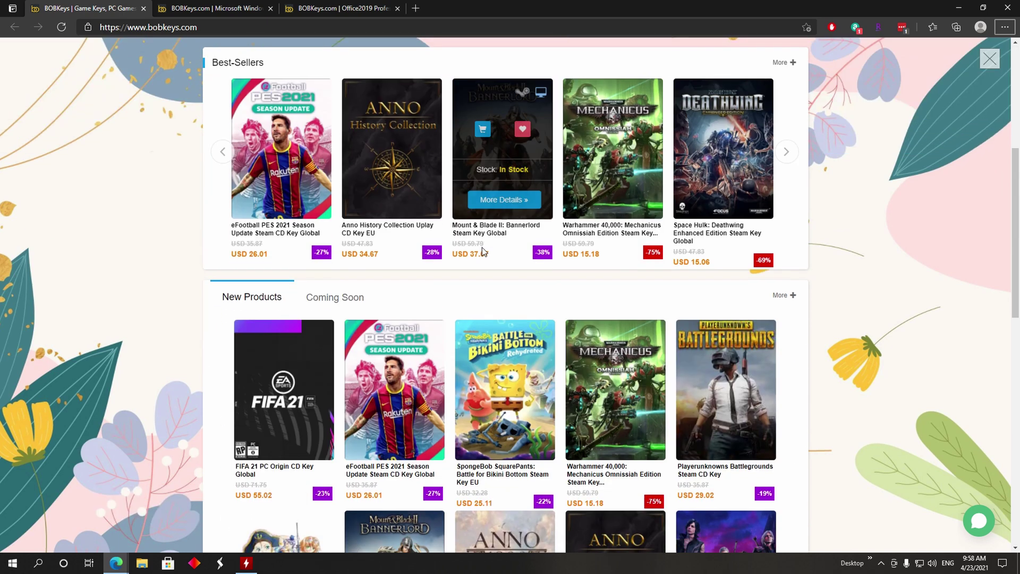
{"action": "scroll", "coordinate": [484, 241], "scroll_direction": "down", "scroll_amount": 2}
{"action": "scroll", "coordinate": [239, 194], "scroll_direction": "down", "scroll_amount": 1}
{"action": "scroll", "coordinate": [238, 195], "scroll_direction": "up", "scroll_amount": 2}
{"action": "scroll", "coordinate": [239, 193], "scroll_direction": "up", "scroll_amount": 5}
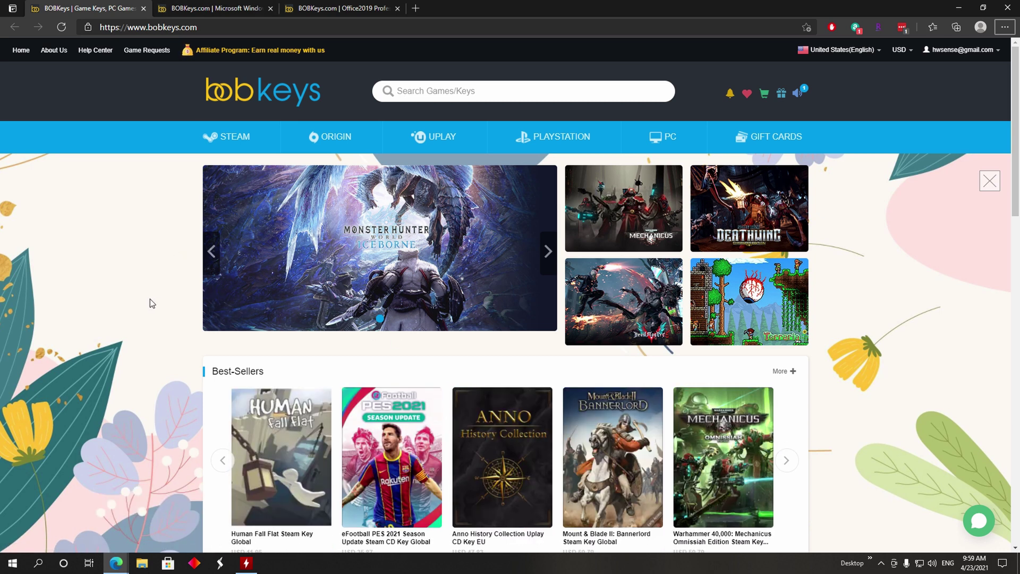
Switch to the browser tab showing the Windows 10 Pro OEM CD-KEY GLOBAL product page
{"action": "key", "text": "ctrl+Tab"}
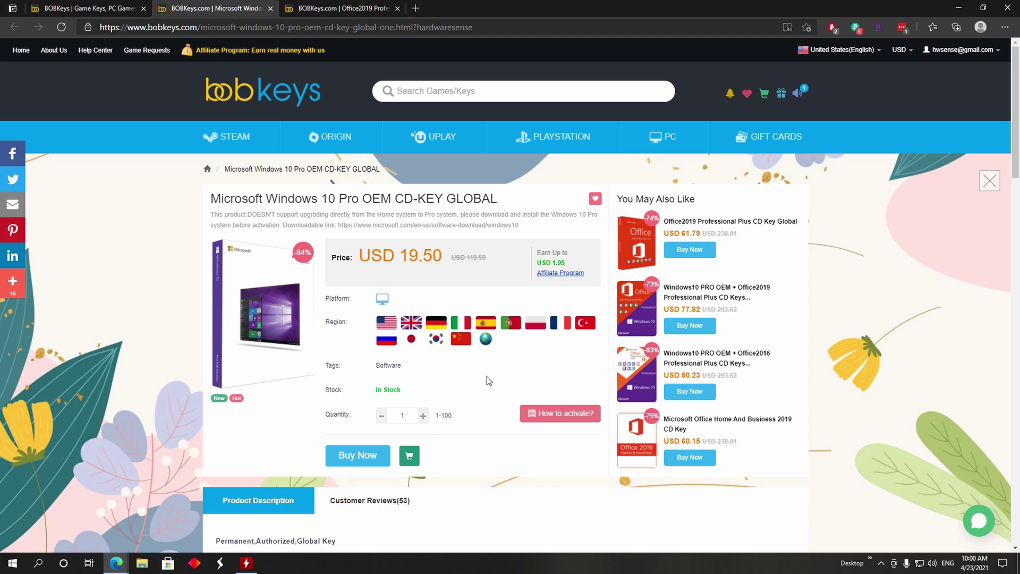
{"action": "scroll", "coordinate": [388, 307], "scroll_direction": "down", "scroll_amount": 2}
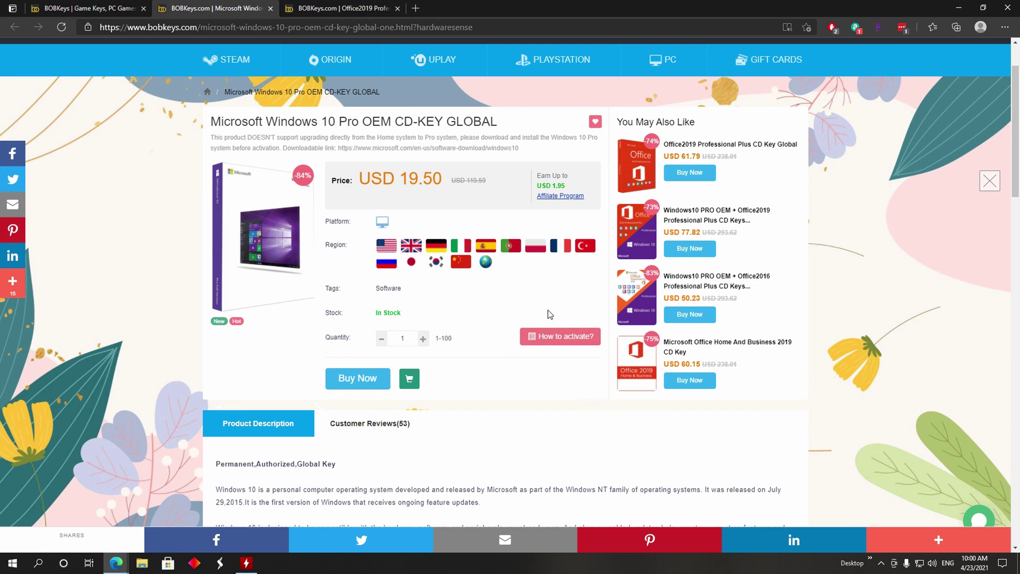
Start checkout via Buy Now, apply promotion code HWS25 for USD 14.62, and submit the order
{"action": "left_click", "coordinate": [350, 386]}
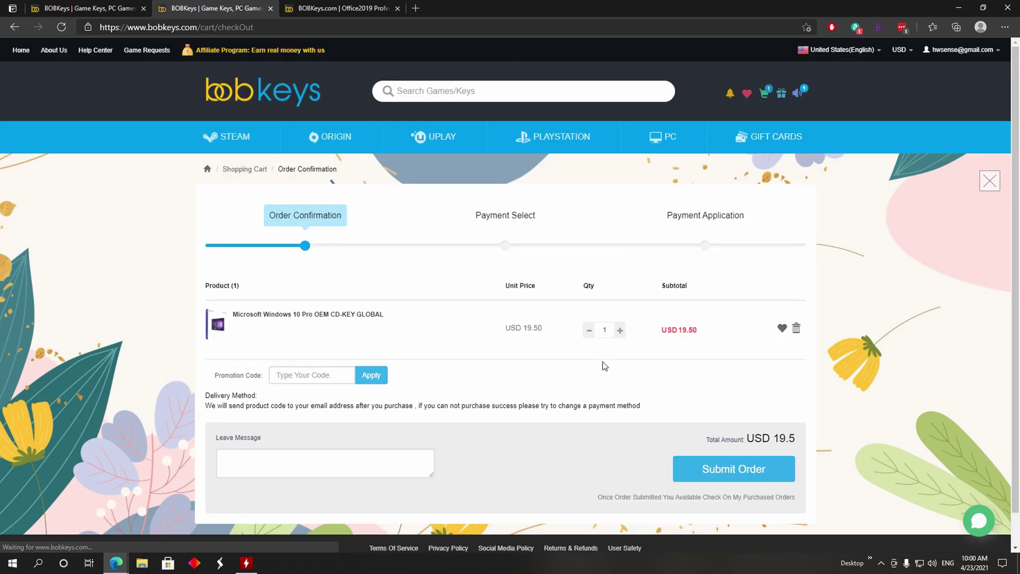
{"action": "scroll", "coordinate": [762, 281], "scroll_direction": "down", "scroll_amount": 1}
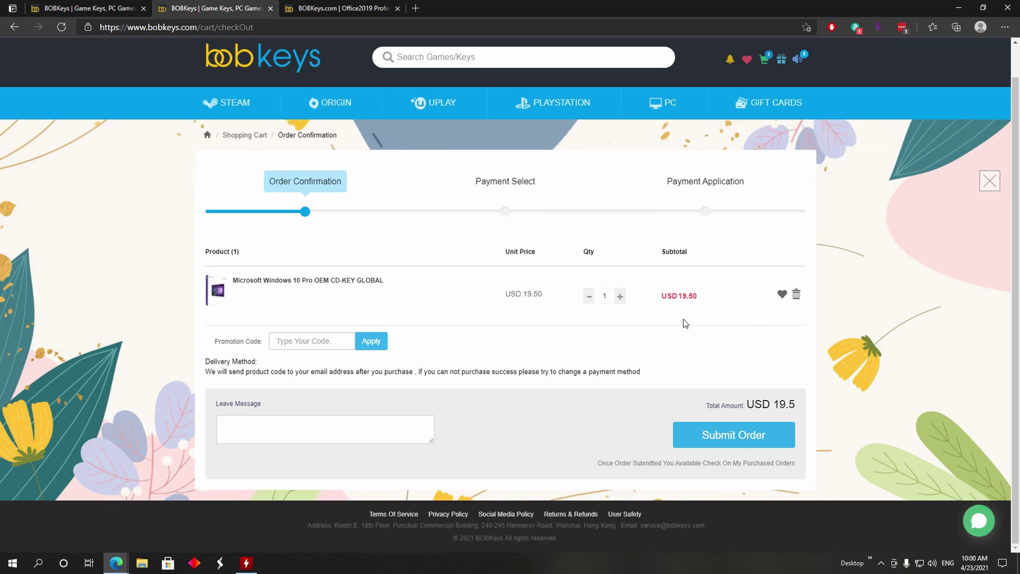
{"action": "left_click", "coordinate": [340, 343]}
{"action": "right_click", "coordinate": [328, 343]}
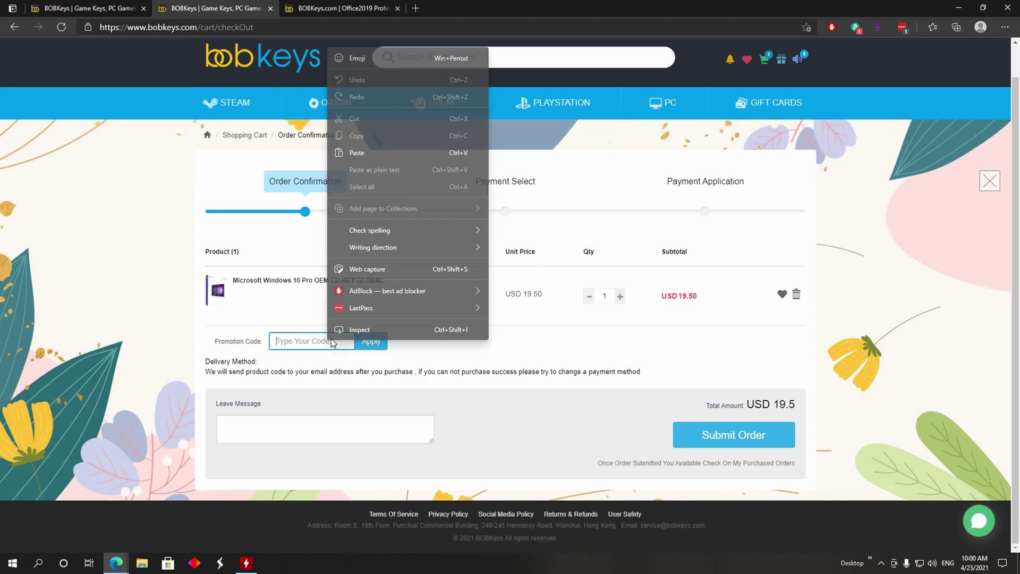
{"action": "key", "text": "Escape"}
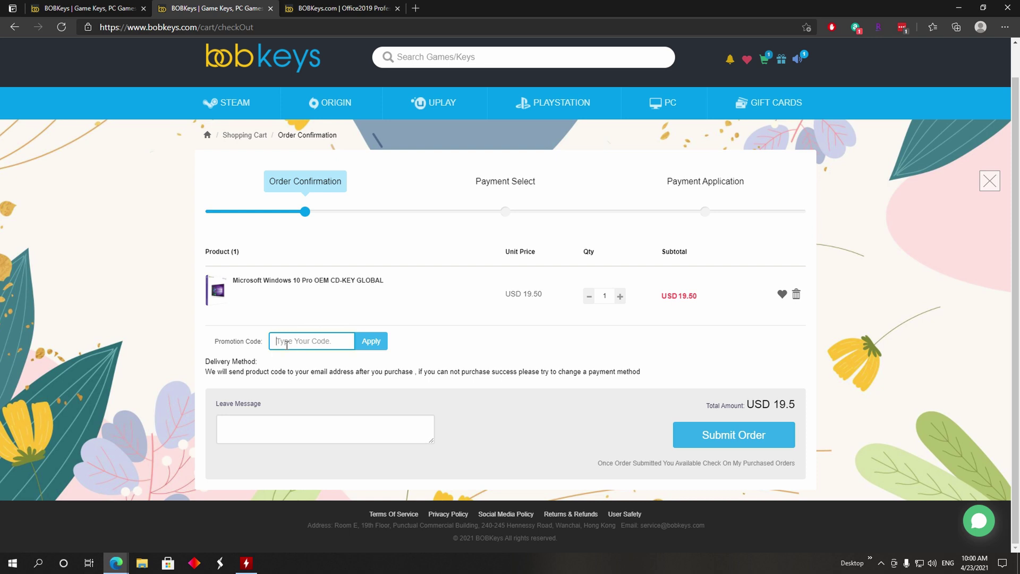
{"action": "type", "text": "HWS25"}
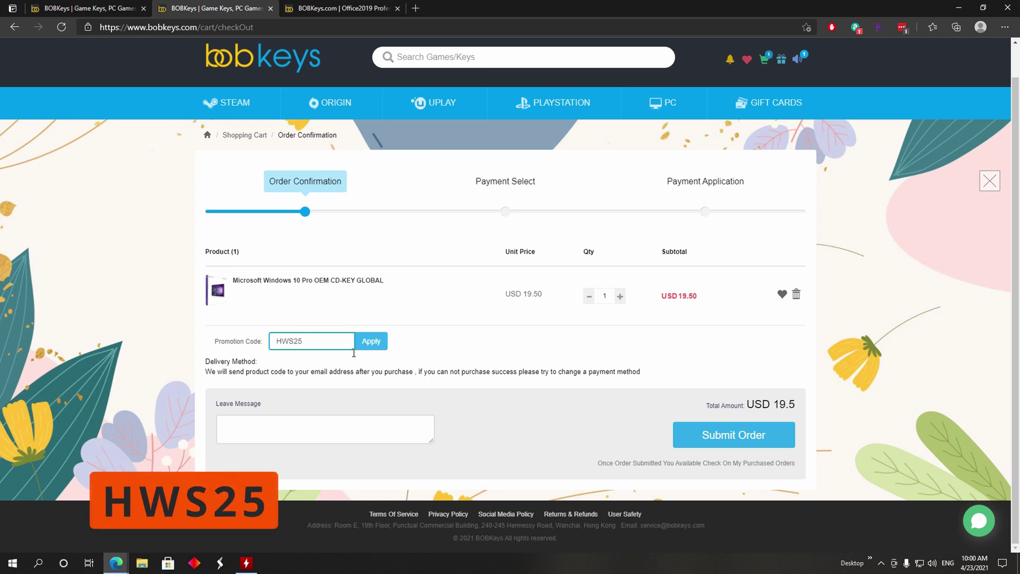
{"action": "left_click", "coordinate": [370, 343]}
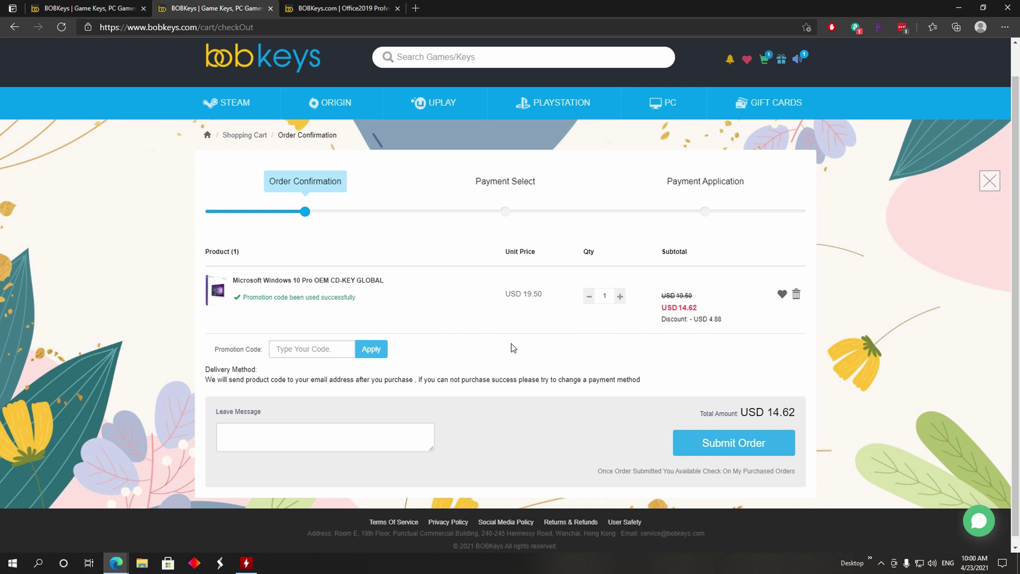
{"action": "left_click", "coordinate": [742, 449]}
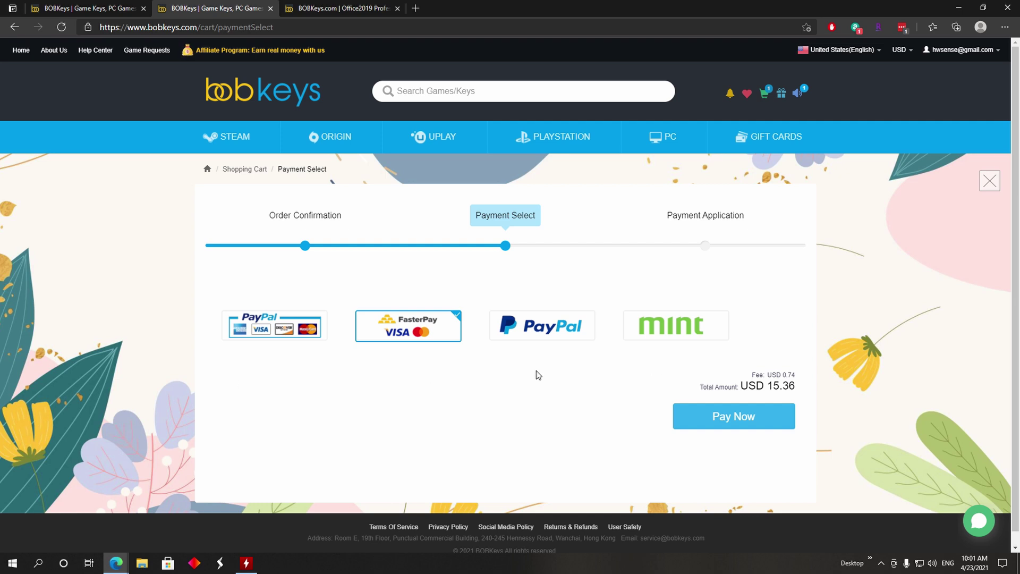
Select PayPal as the payment method and pay for the Windows 10 Pro order
{"action": "left_click", "coordinate": [540, 337]}
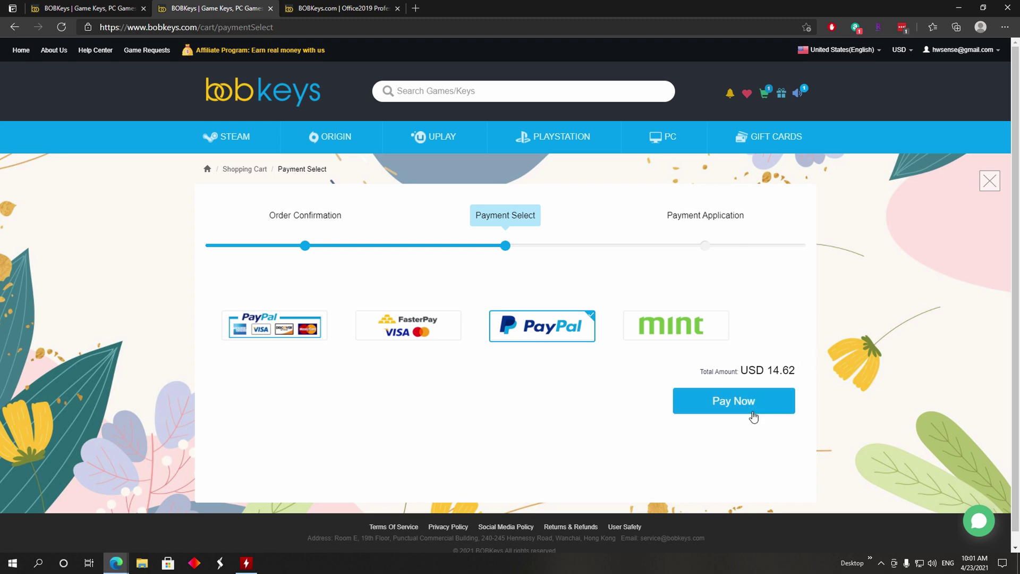
{"action": "left_click", "coordinate": [741, 401]}
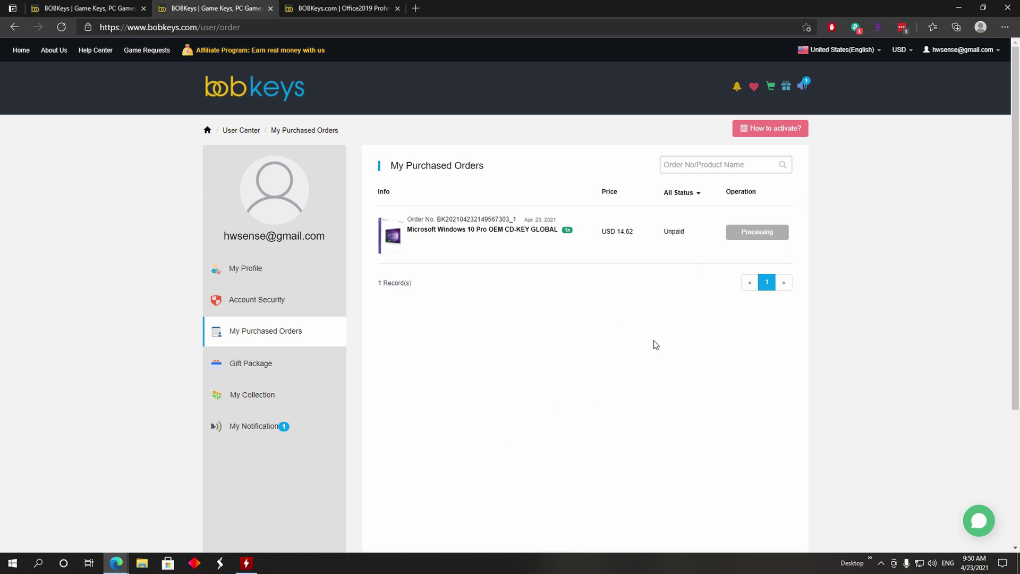
Reload the My Purchased Orders page to refresh the Windows 10 Pro order status
{"action": "left_click", "coordinate": [61, 27]}
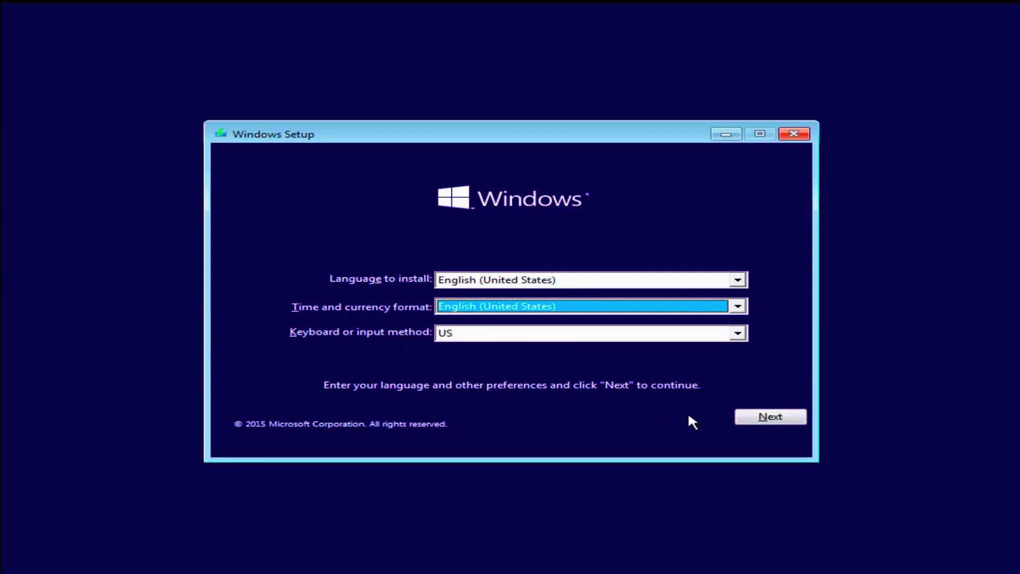
Accept the language settings, start installation, and paste the purchased Windows 10 Pro product key
{"action": "left_click", "coordinate": [745, 420]}
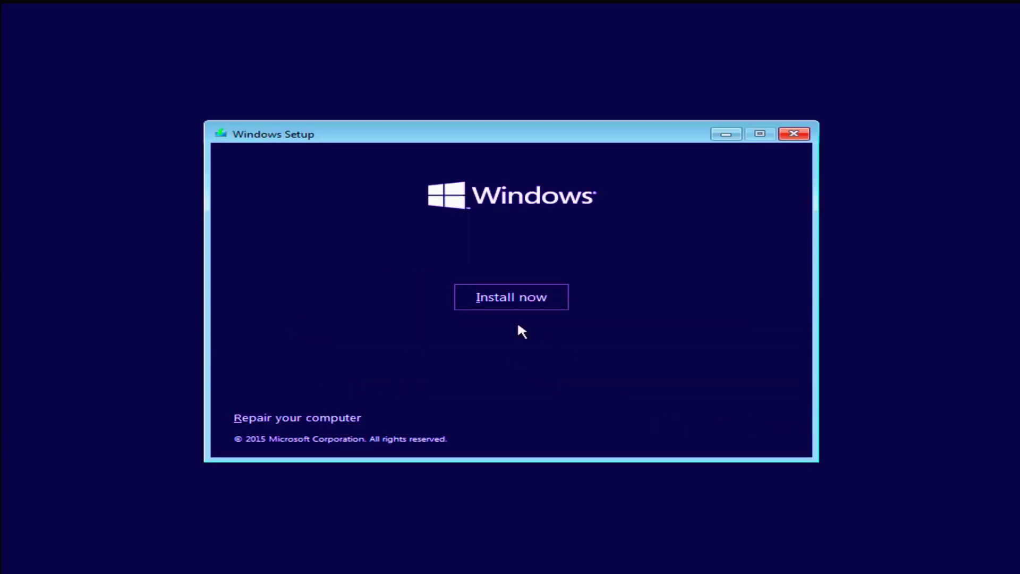
{"action": "left_click", "coordinate": [494, 303]}
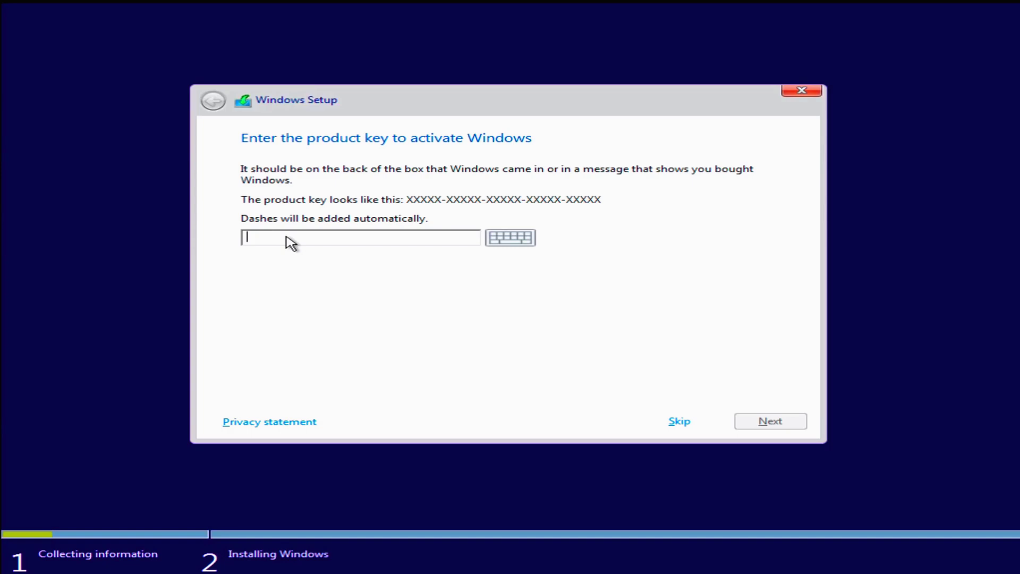
{"action": "key", "text": "ctrl+v"}
{"action": "left_click", "coordinate": [757, 422]}
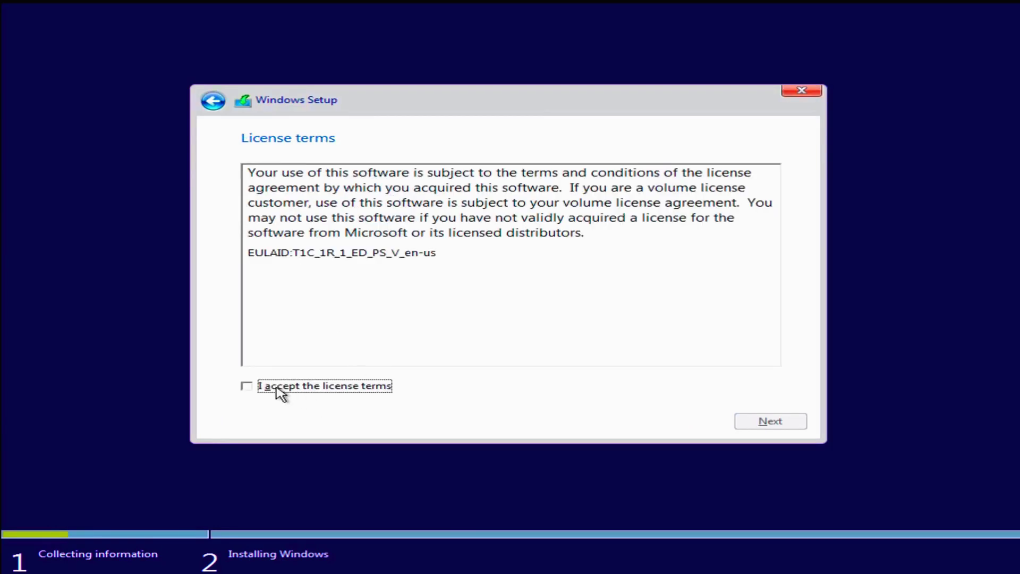
Accept the license terms and choose the Custom Windows-only installation
{"action": "left_click", "coordinate": [248, 387]}
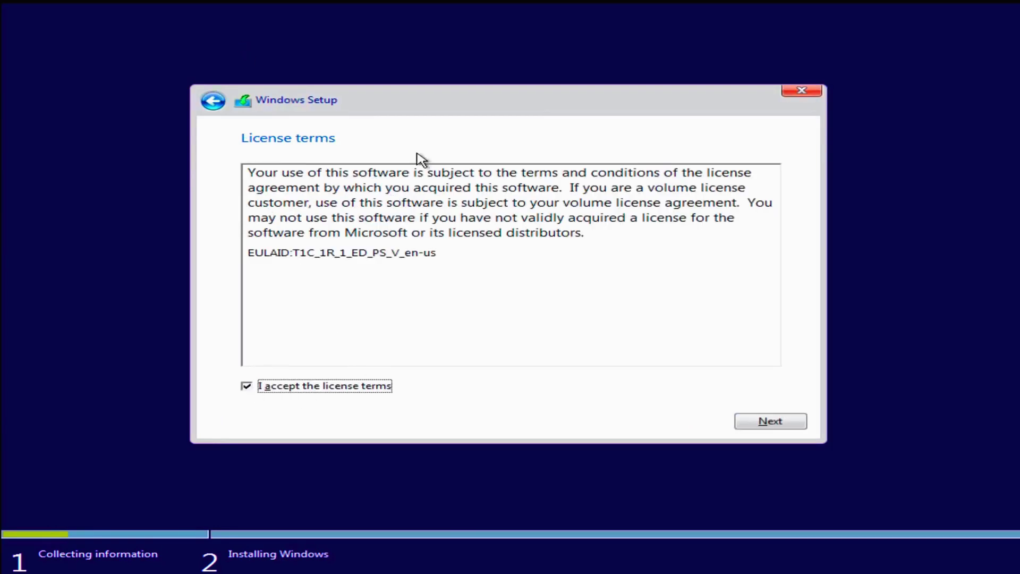
{"action": "left_click", "coordinate": [752, 424]}
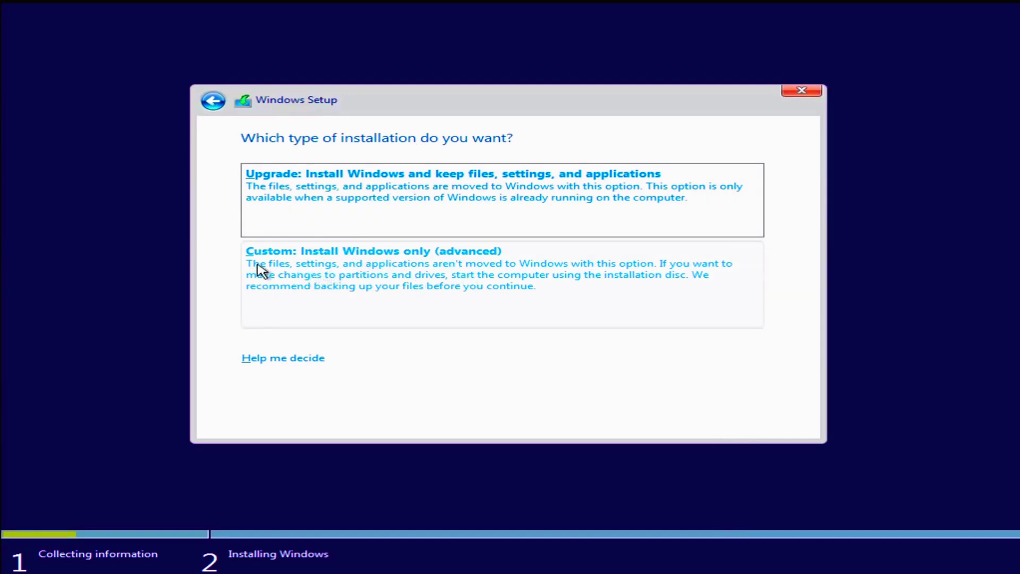
{"action": "left_click", "coordinate": [332, 279]}
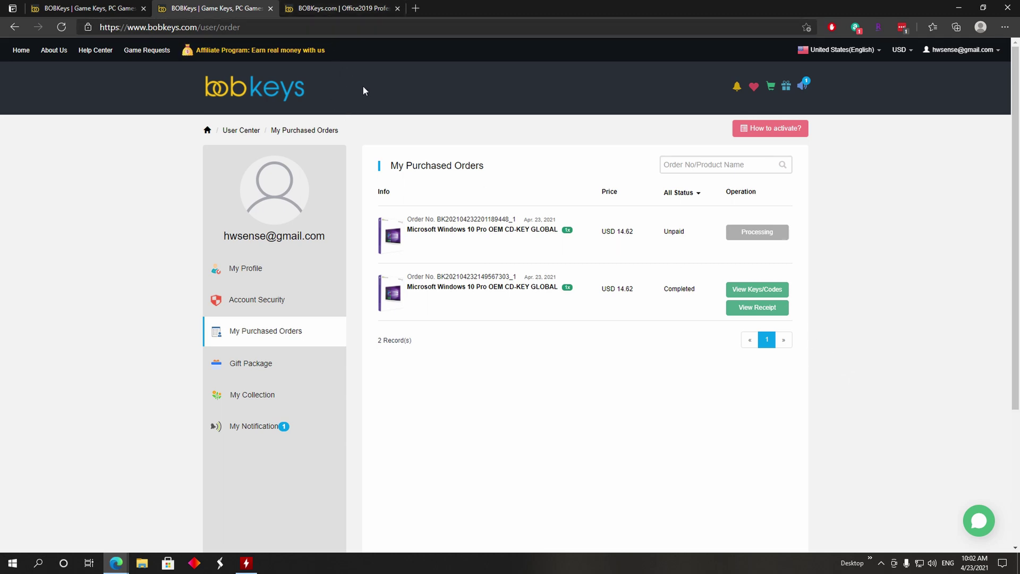
Check out the Office2019 Professional Plus key with HWS25 for USD 46.34, submit, and select PayPal
{"action": "left_click", "coordinate": [343, 9]}
{"action": "scroll", "coordinate": [352, 183], "scroll_direction": "down", "scroll_amount": 1}
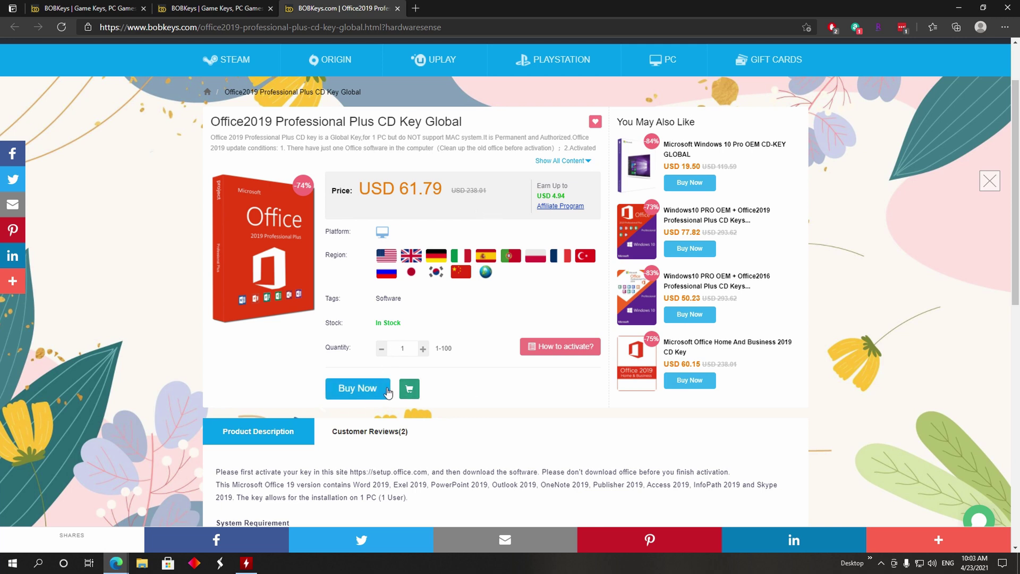
{"action": "left_click", "coordinate": [335, 386]}
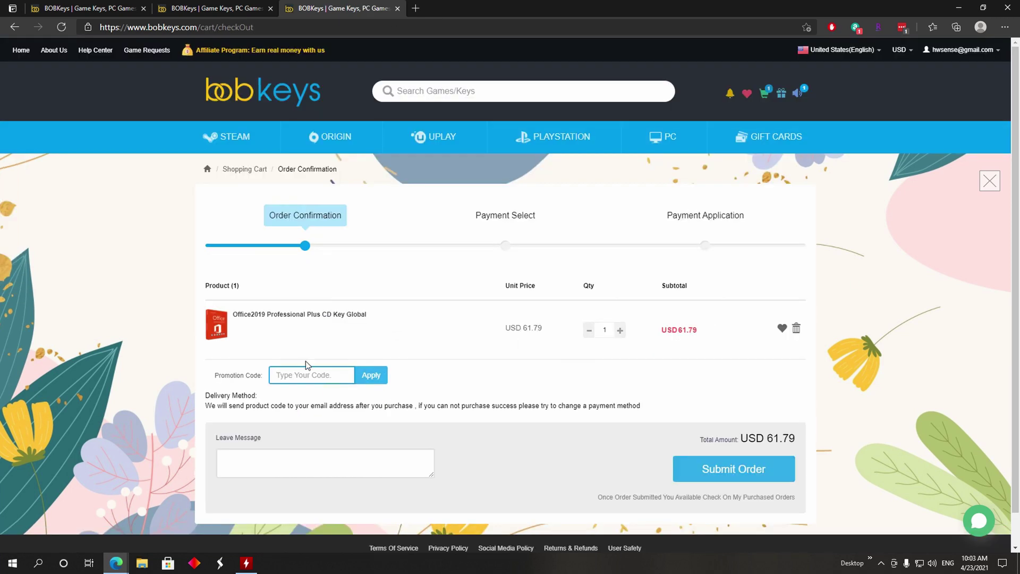
{"action": "type", "text": "HWS2"}
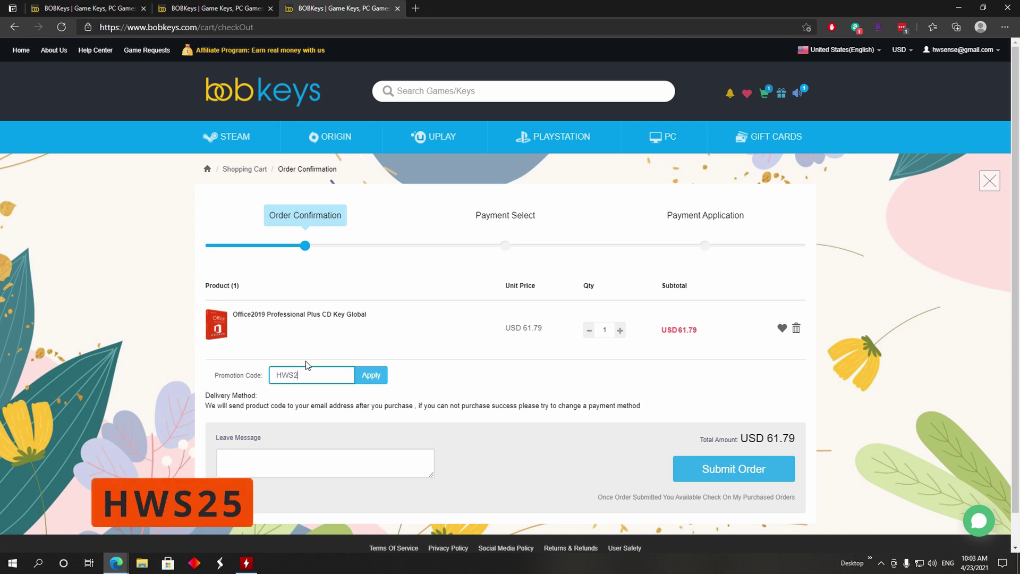
{"action": "type", "text": "5"}
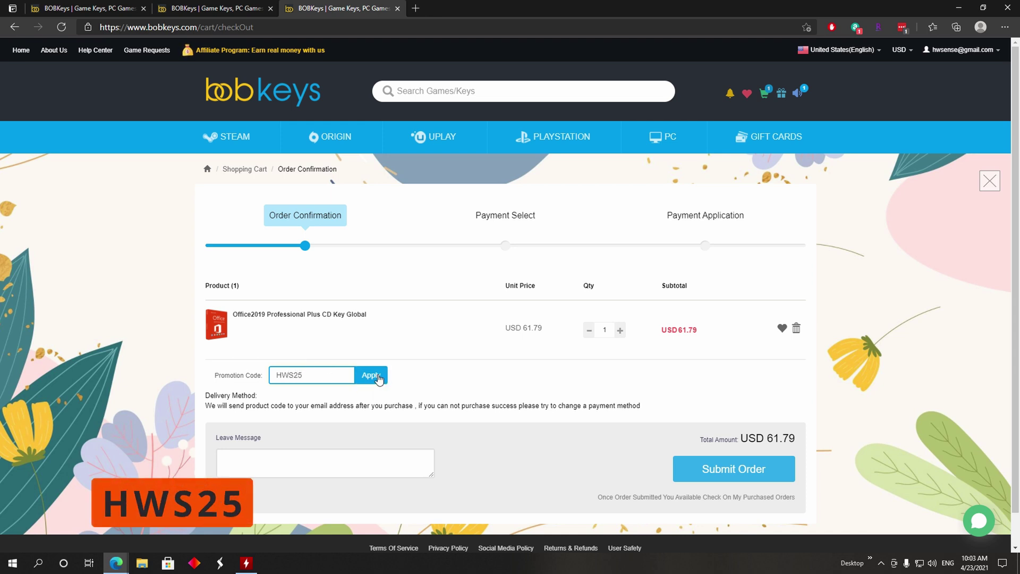
{"action": "left_click", "coordinate": [377, 379]}
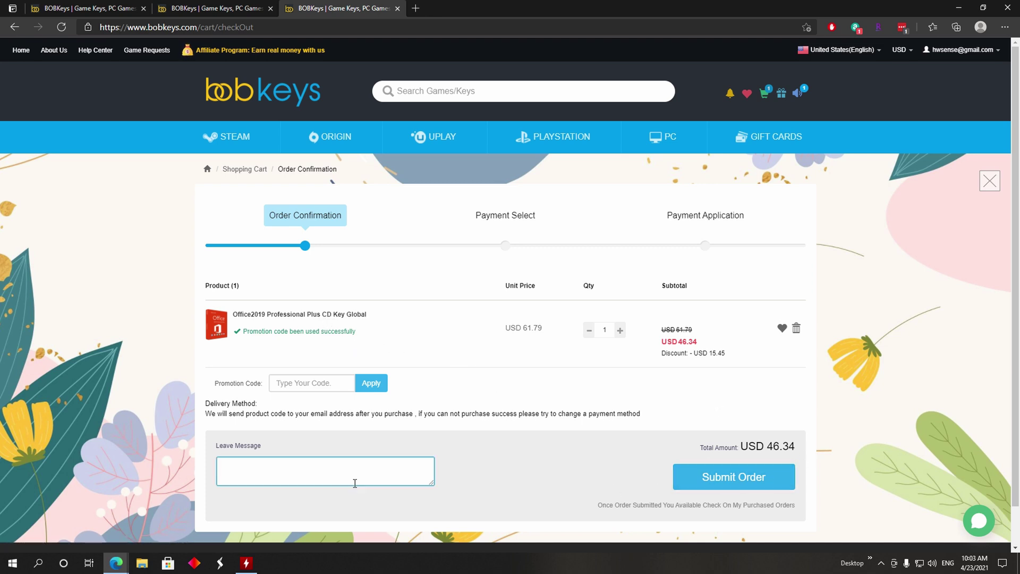
{"action": "left_click", "coordinate": [756, 485]}
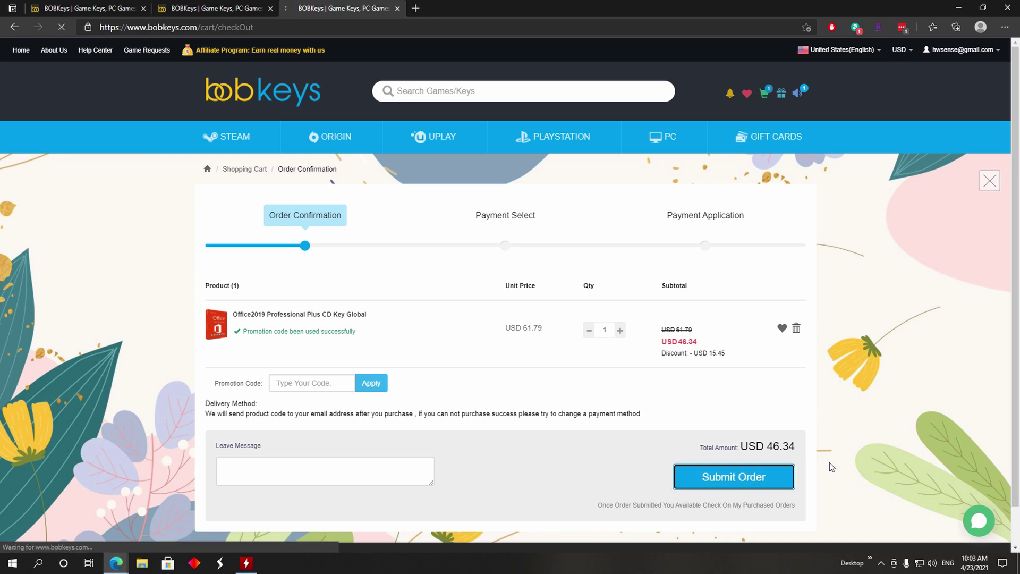
{"action": "left_click", "coordinate": [548, 337]}
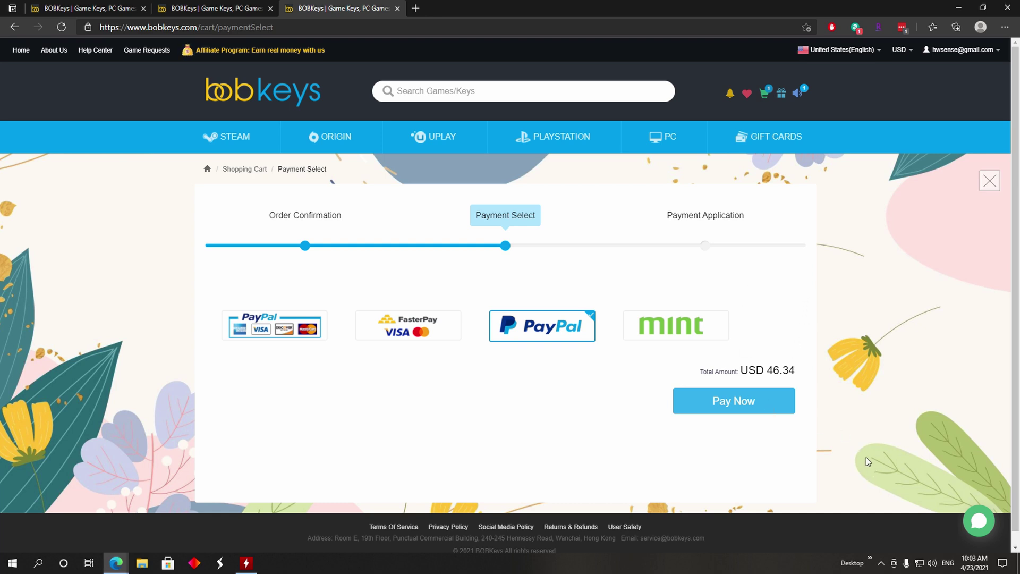
Switch to the first tab, view My Purchased Orders, then return to the BOBKeys home page
{"action": "left_click", "coordinate": [123, 8]}
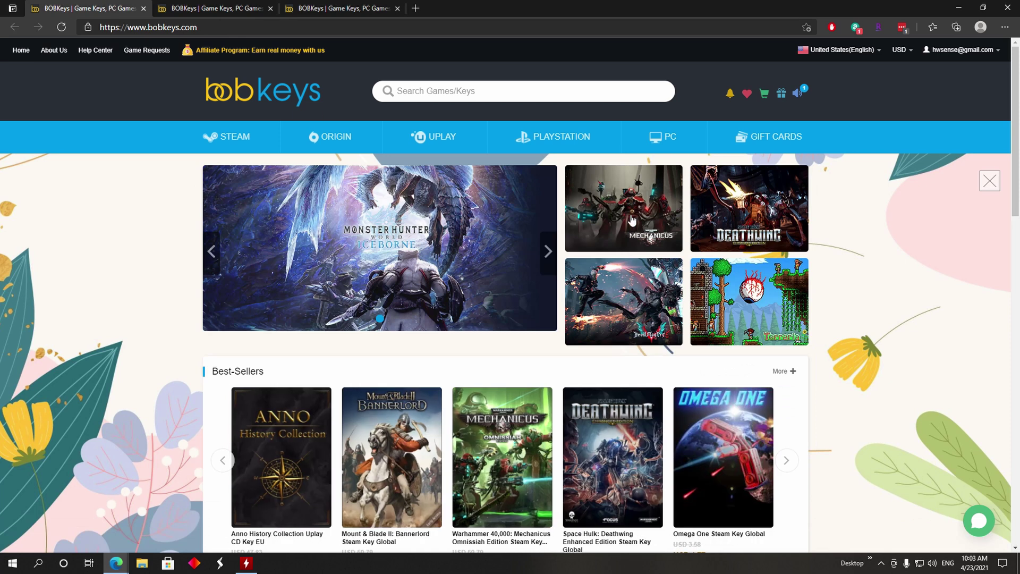
{"action": "left_click", "coordinate": [965, 84]}
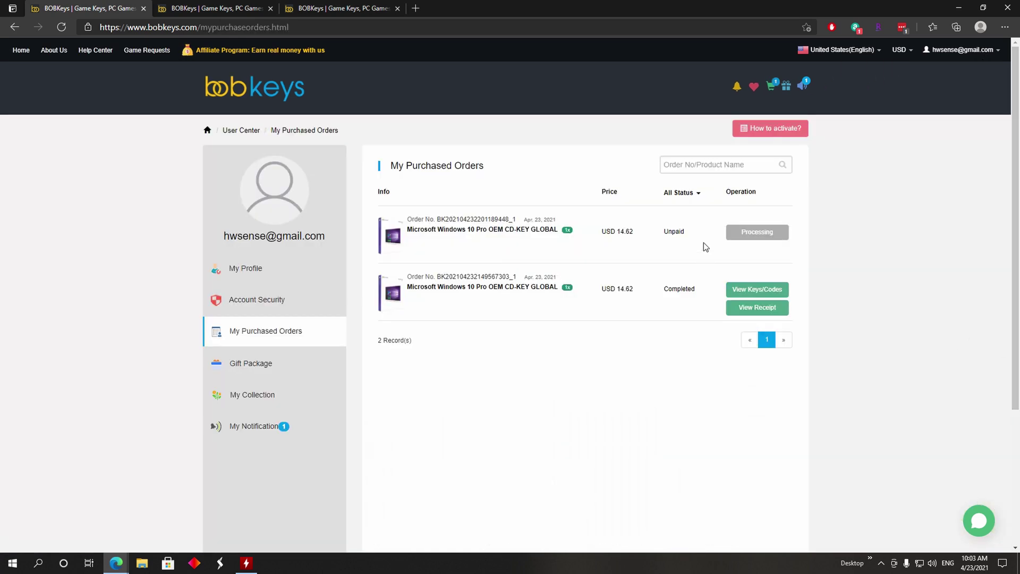
{"action": "left_click", "coordinate": [225, 15]}
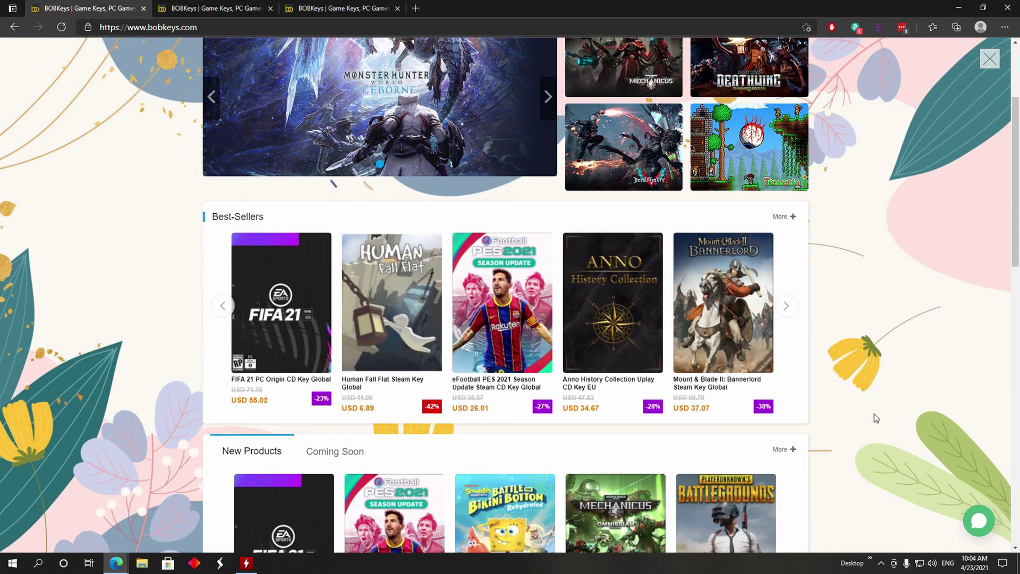